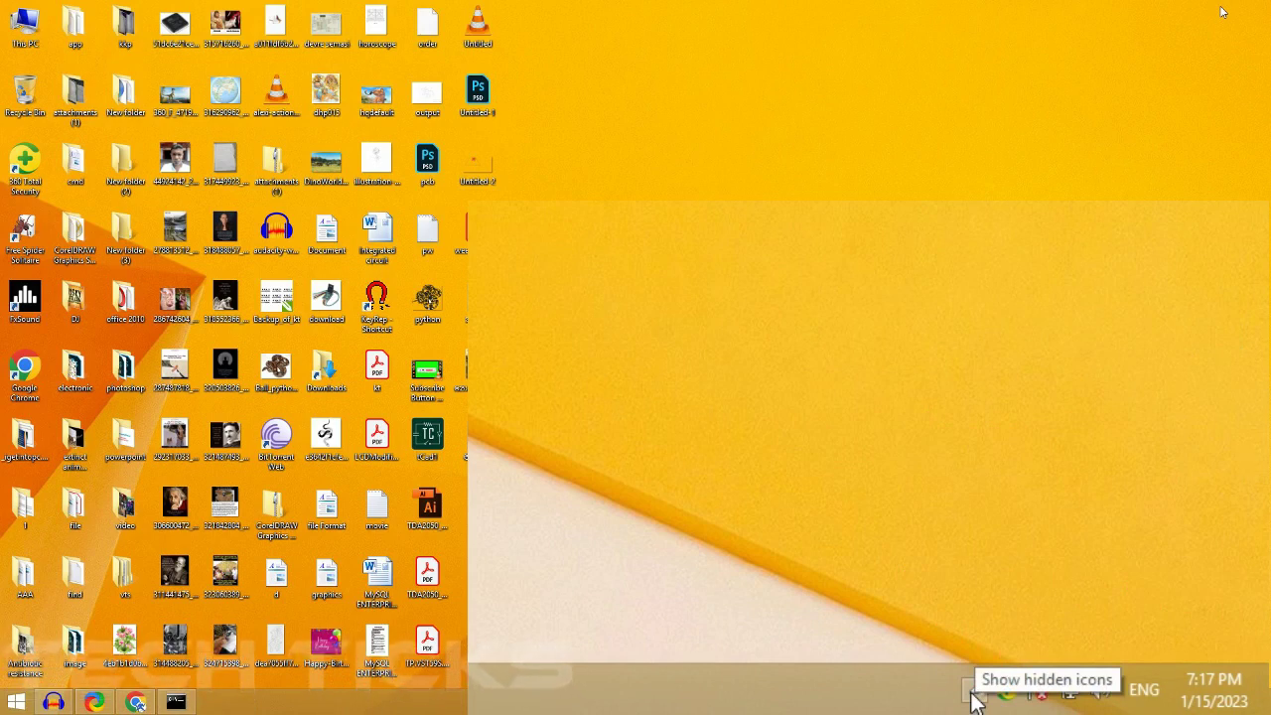
- Show the hidden notification area icons to check which programs run in the background
{"action": "left_click", "coordinate": [971, 692]}
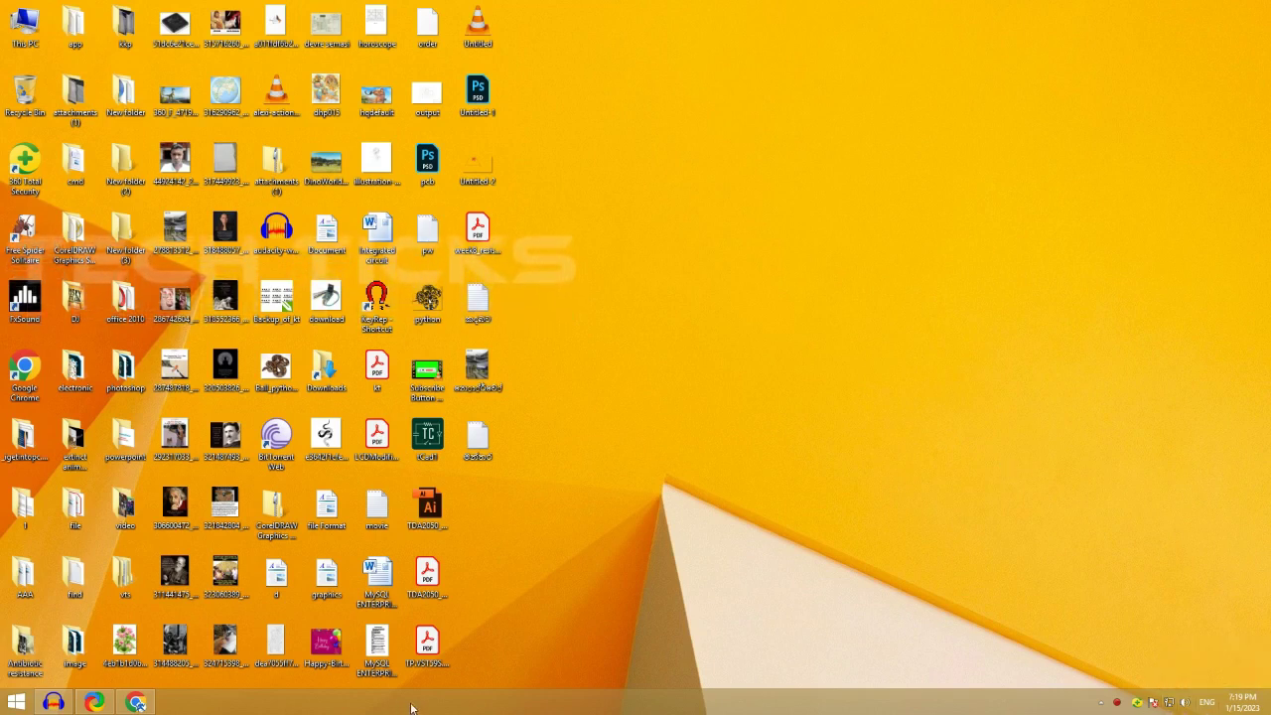
- Open Task Manager from the taskbar and close it again
{"action": "right_click", "coordinate": [779, 703]}
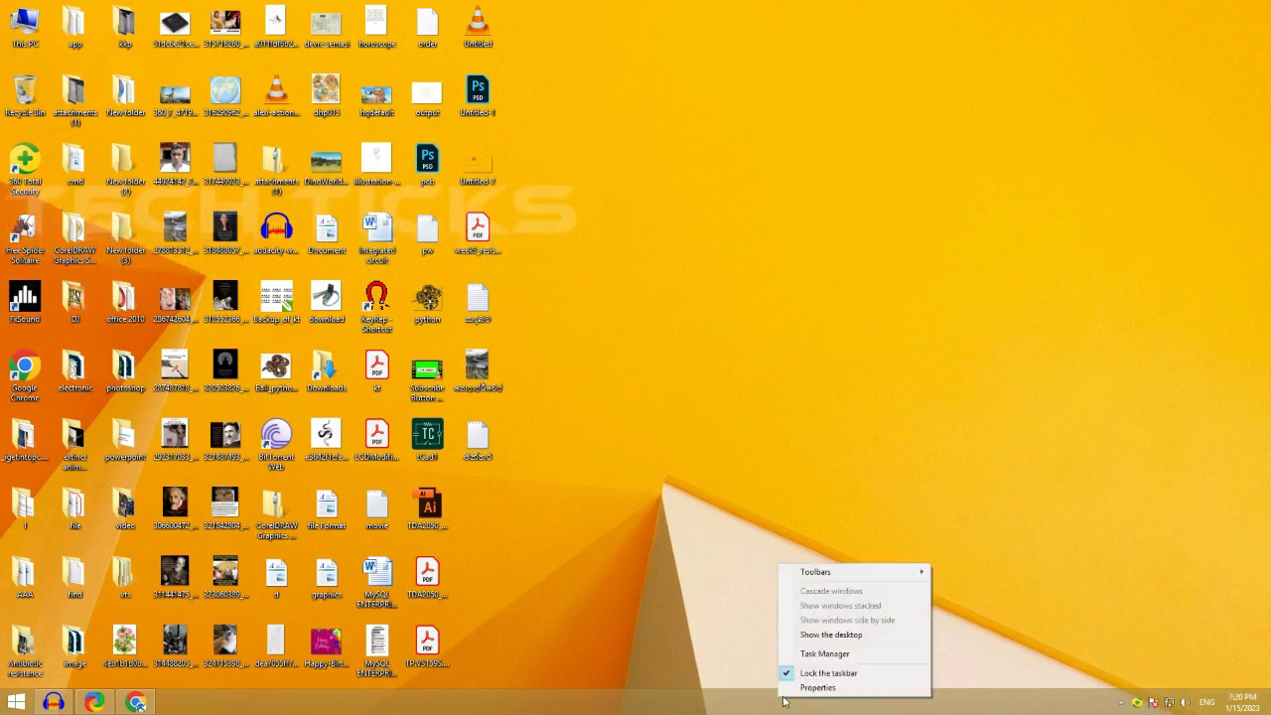
{"action": "left_click", "coordinate": [858, 658]}
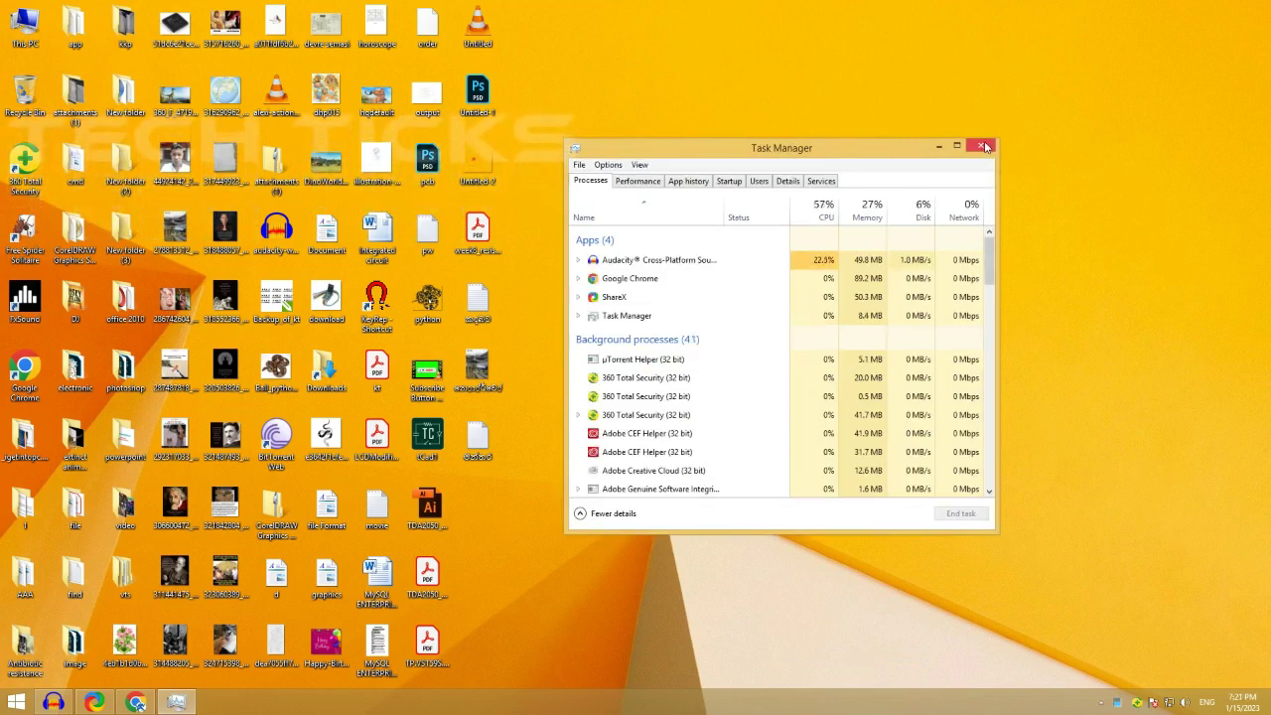
{"action": "left_click", "coordinate": [984, 147]}
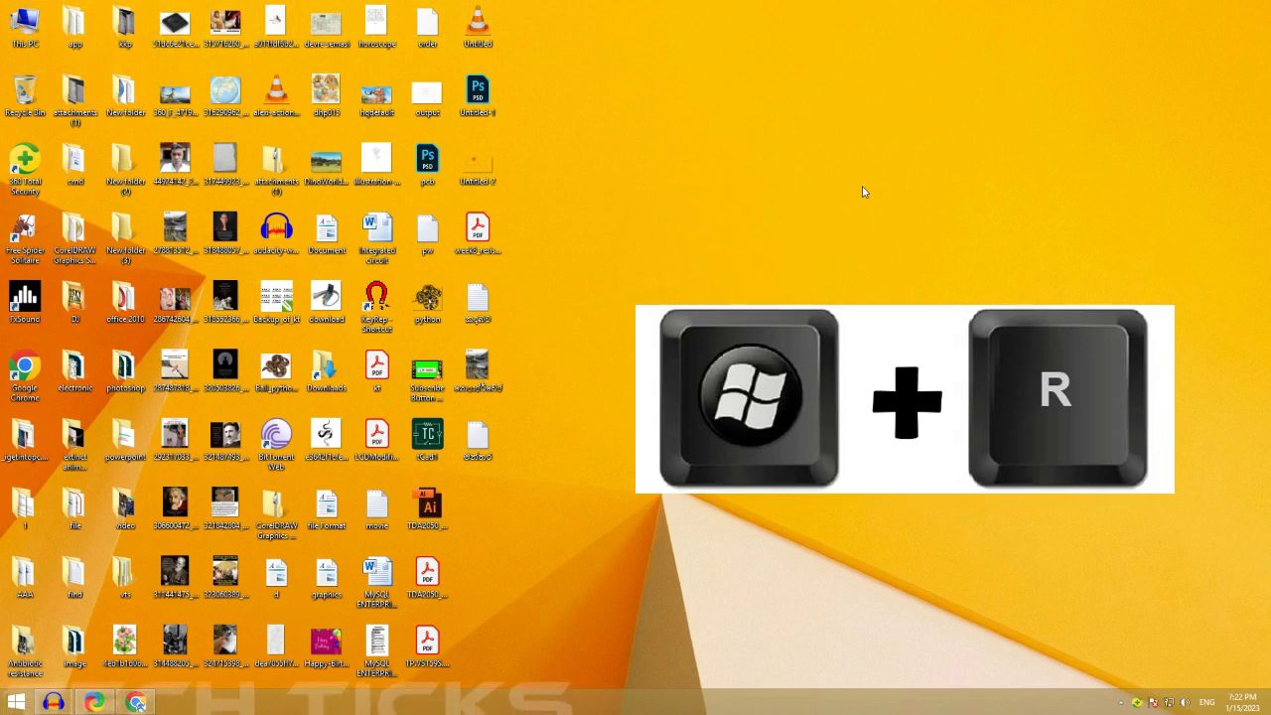
- Launch Task Manager by running taskmgr from the Run dialog, and close its window
{"action": "key", "text": "super+r"}
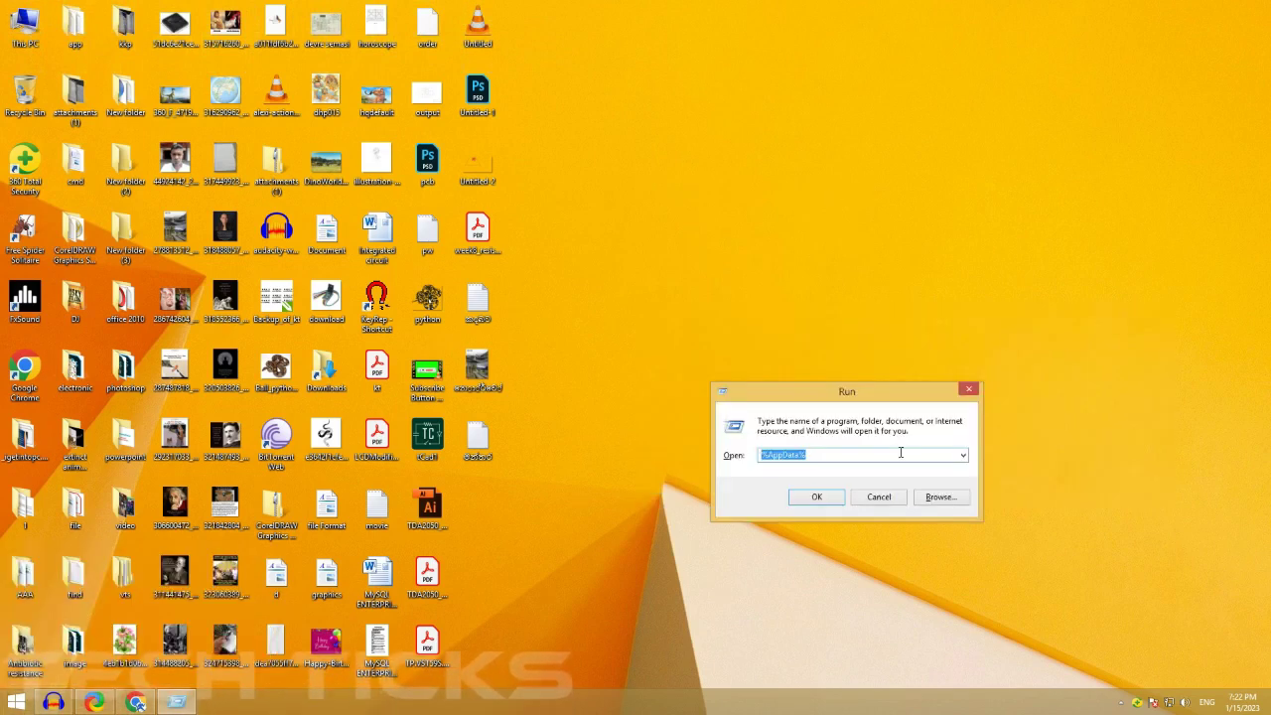
{"action": "type", "text": "ta"}
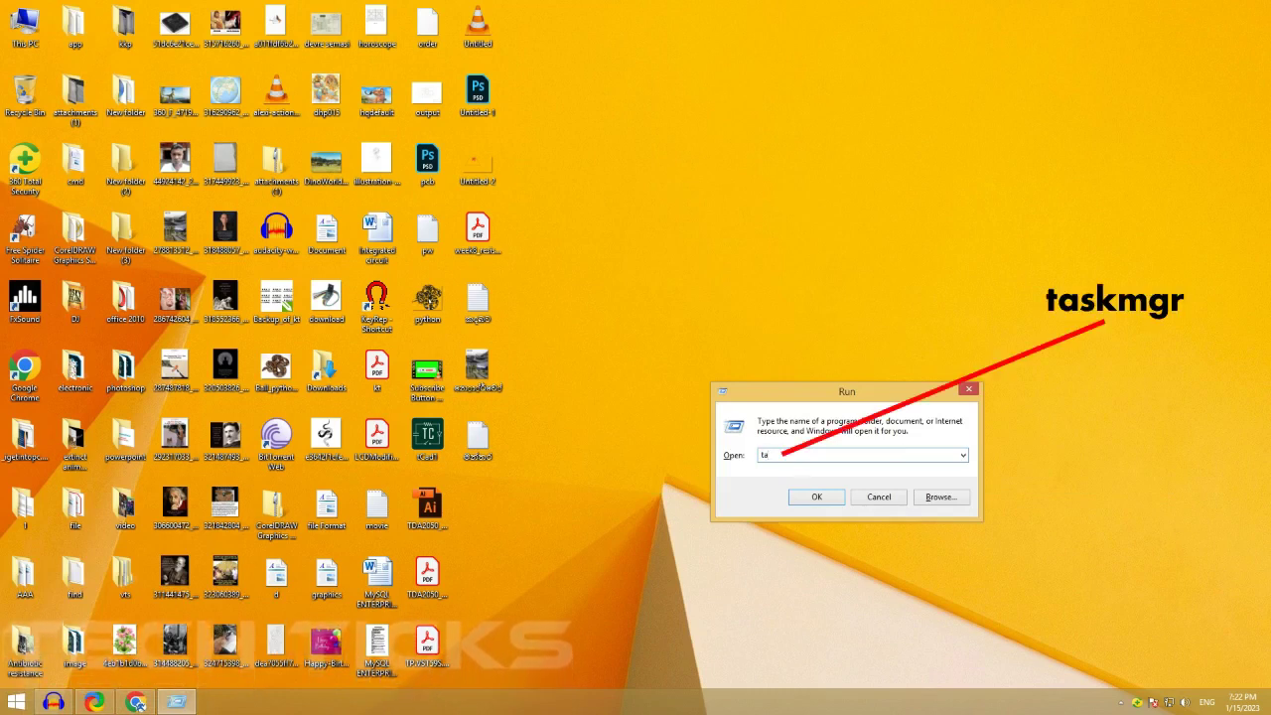
{"action": "key", "text": "BackSpace"}
{"action": "key", "text": "BackSpace"}
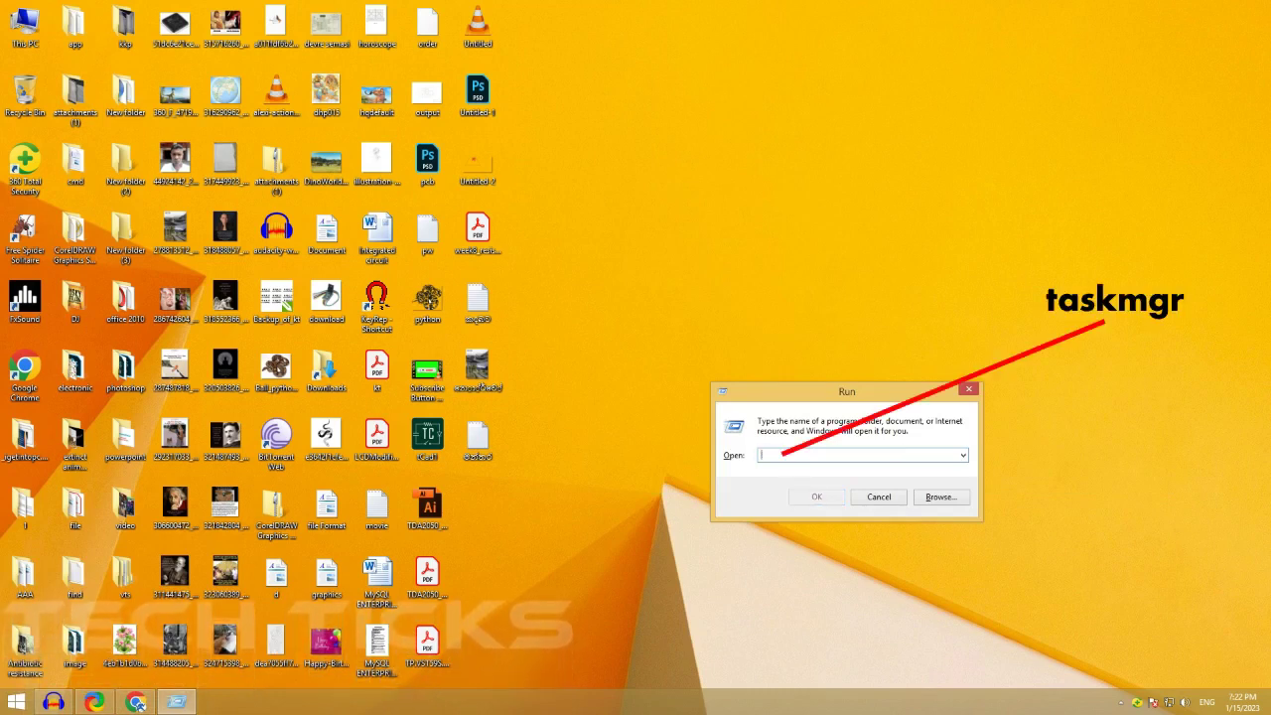
{"action": "type", "text": "t"}
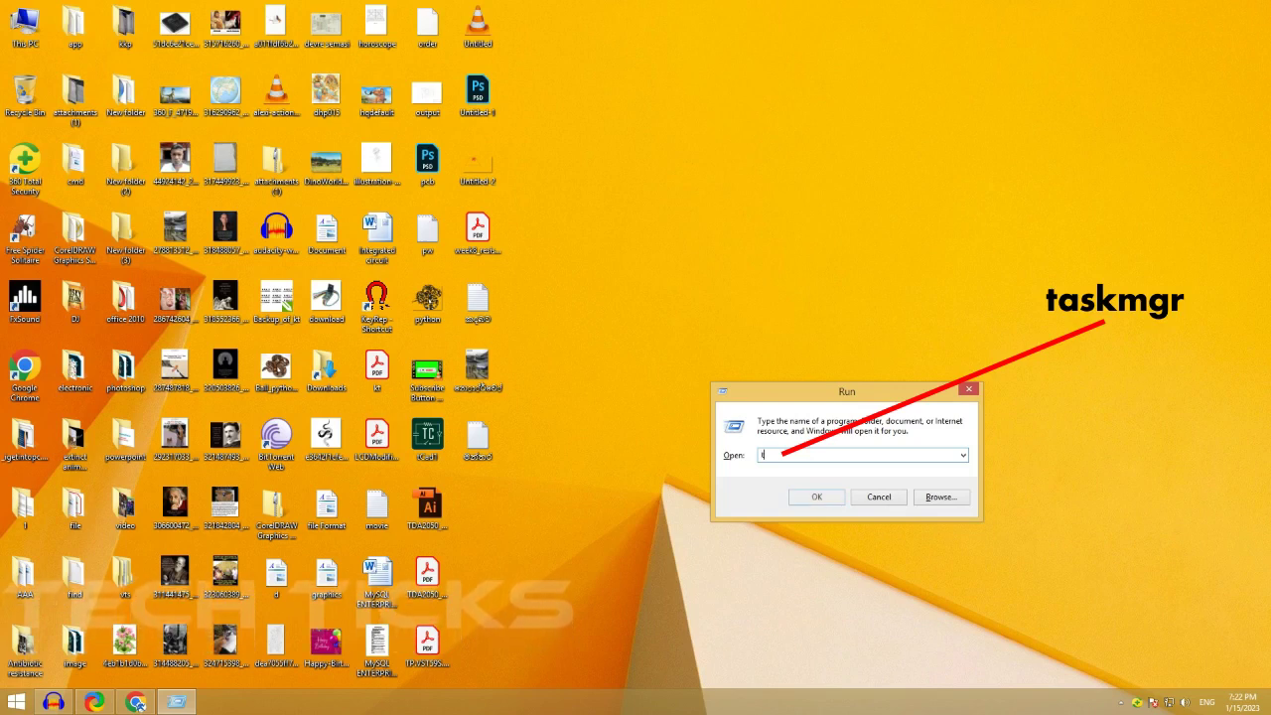
{"action": "type", "text": "as"}
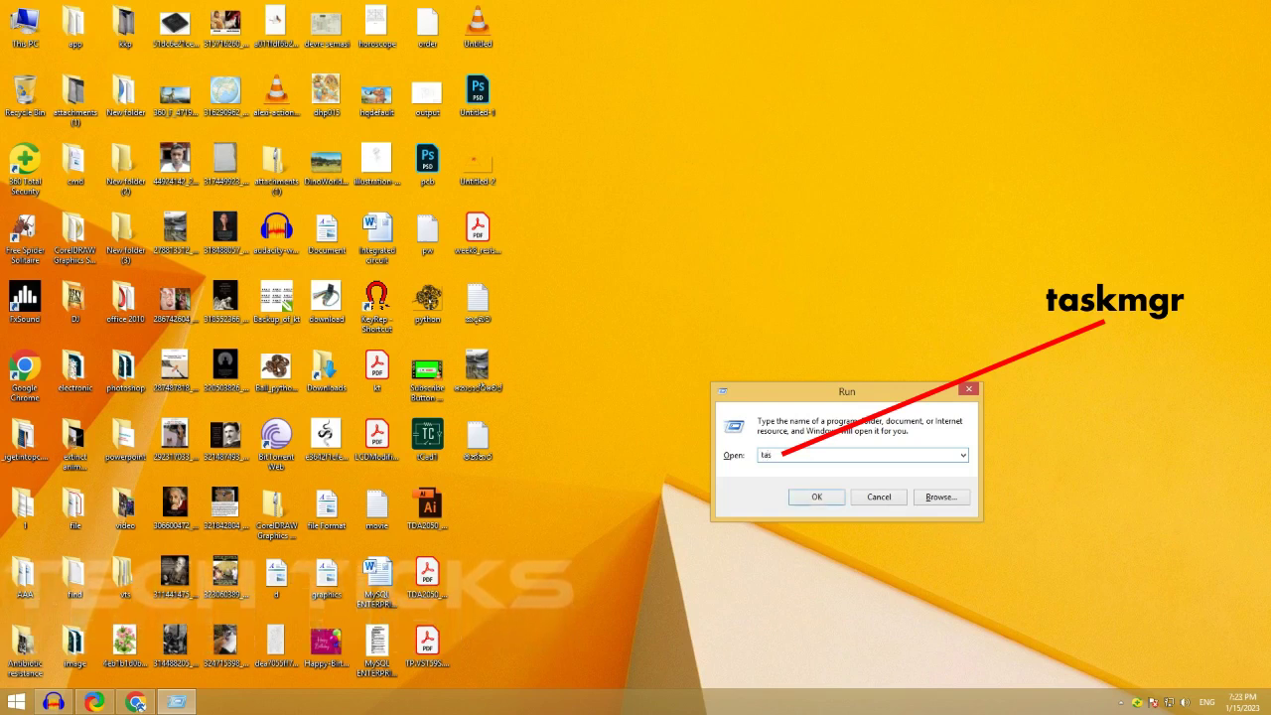
{"action": "type", "text": "km"}
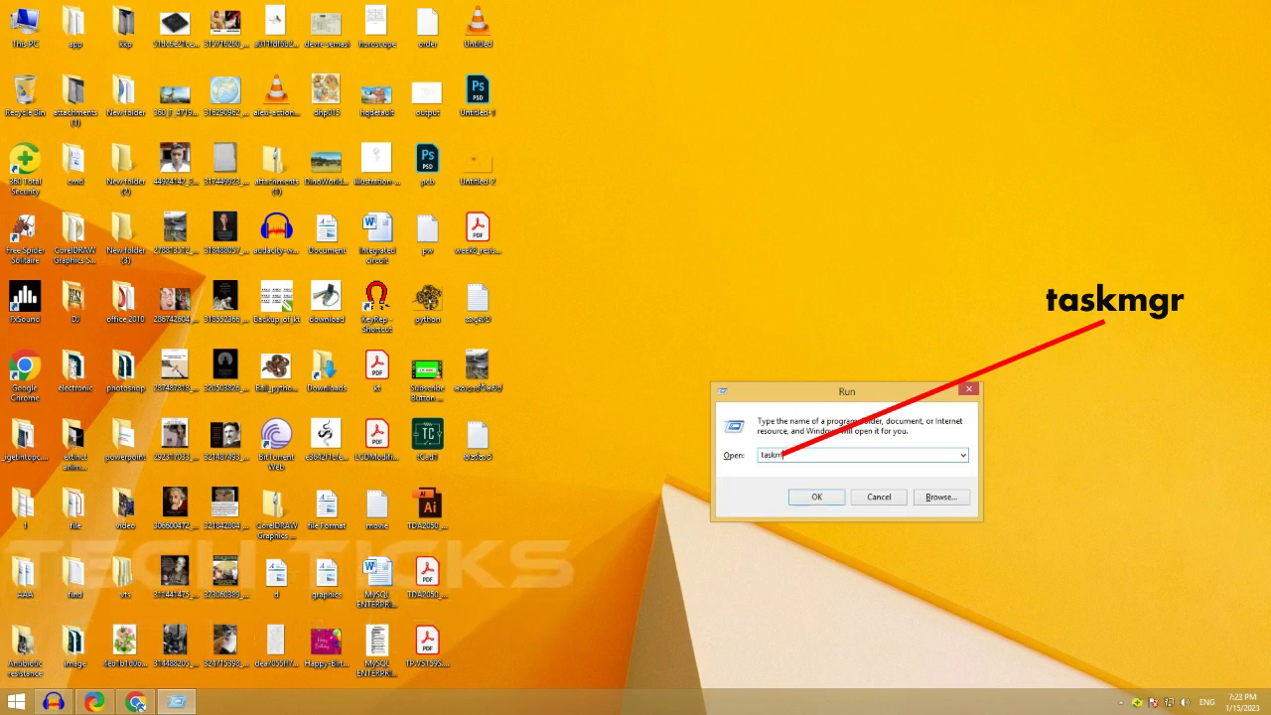
{"action": "type", "text": "gr"}
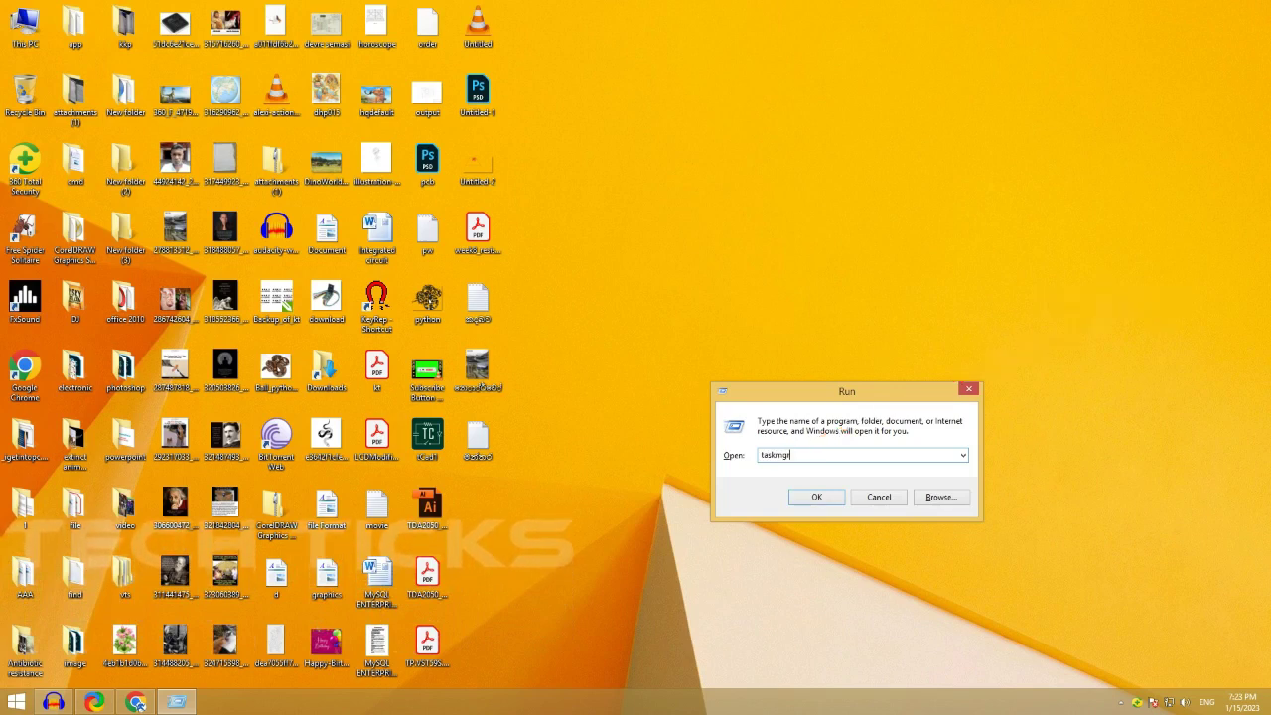
{"action": "key", "text": "Return"}
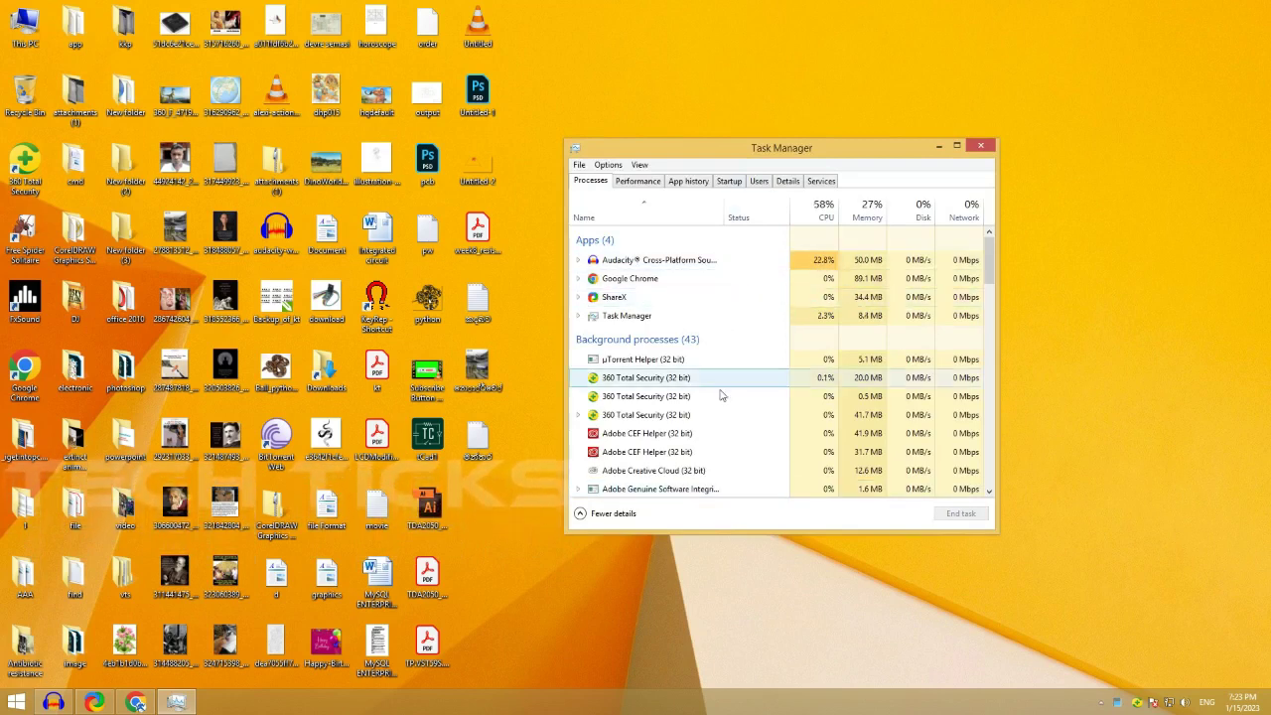
{"action": "left_click", "coordinate": [981, 147]}
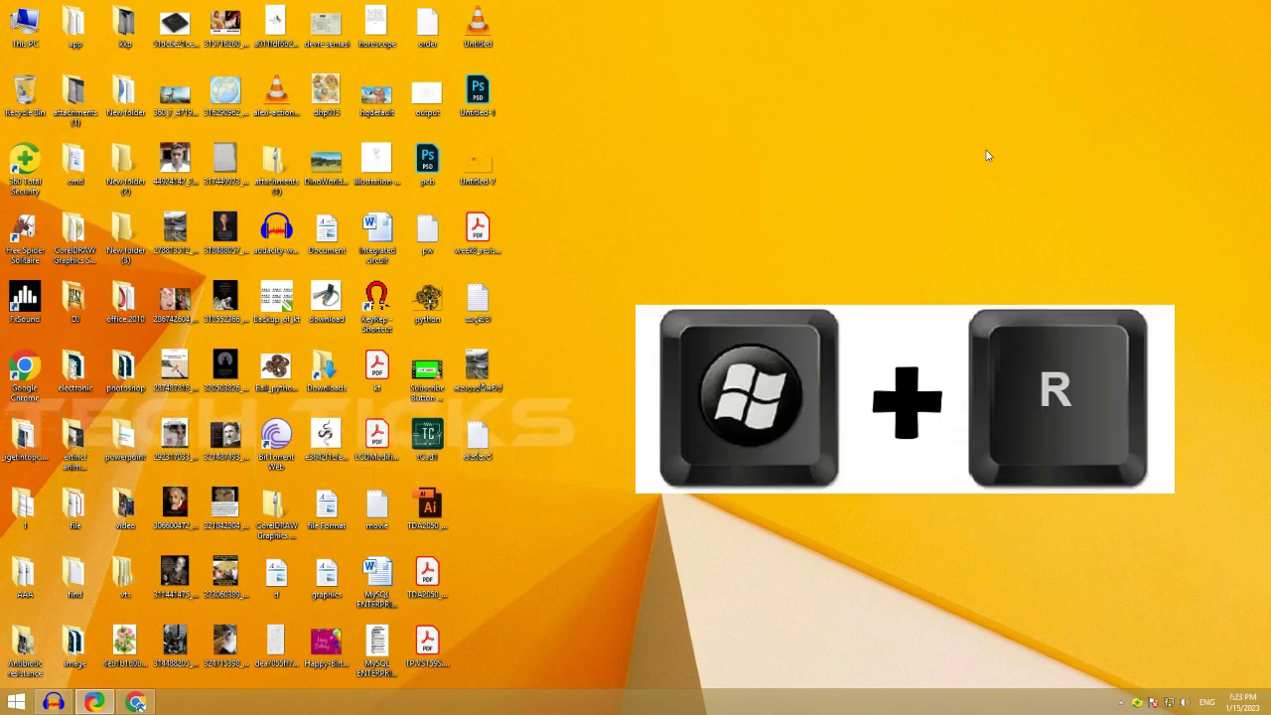
- Open a Command Prompt window by running cmd from the Run dialog
{"action": "key", "text": "super+r"}
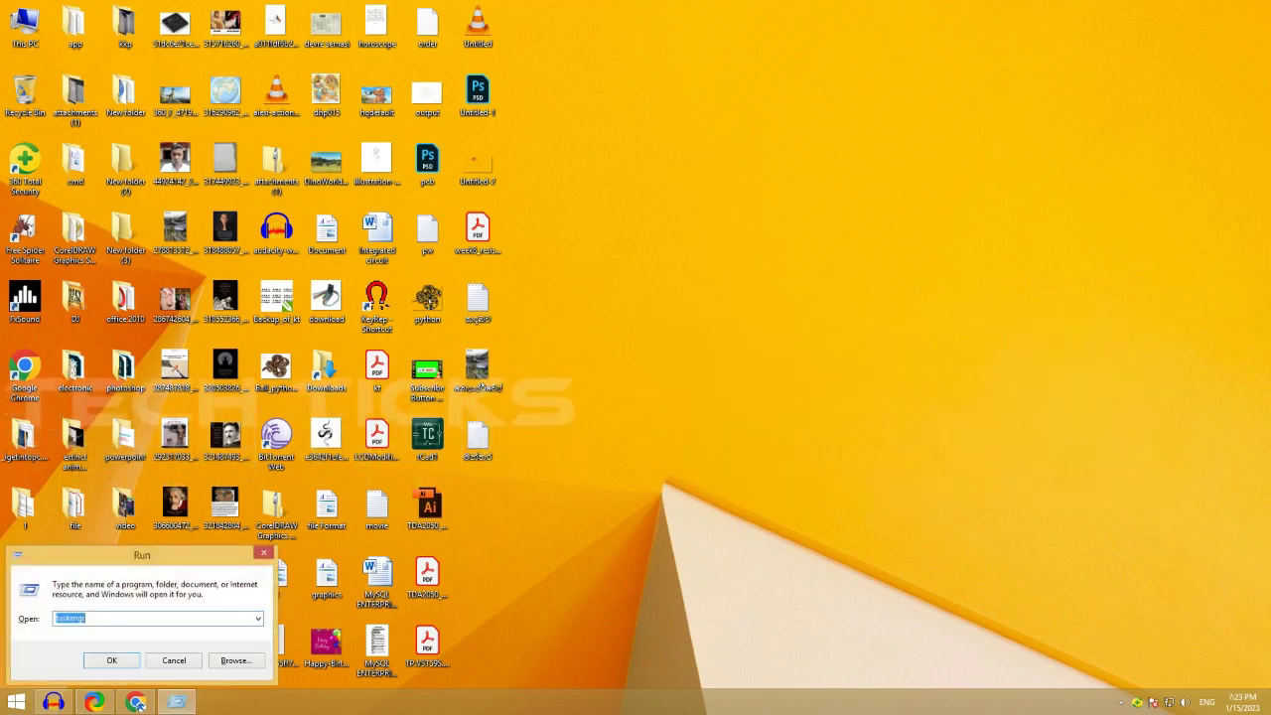
{"action": "left_click_drag", "start_coordinate": [212, 553], "coordinate": [831, 316]}
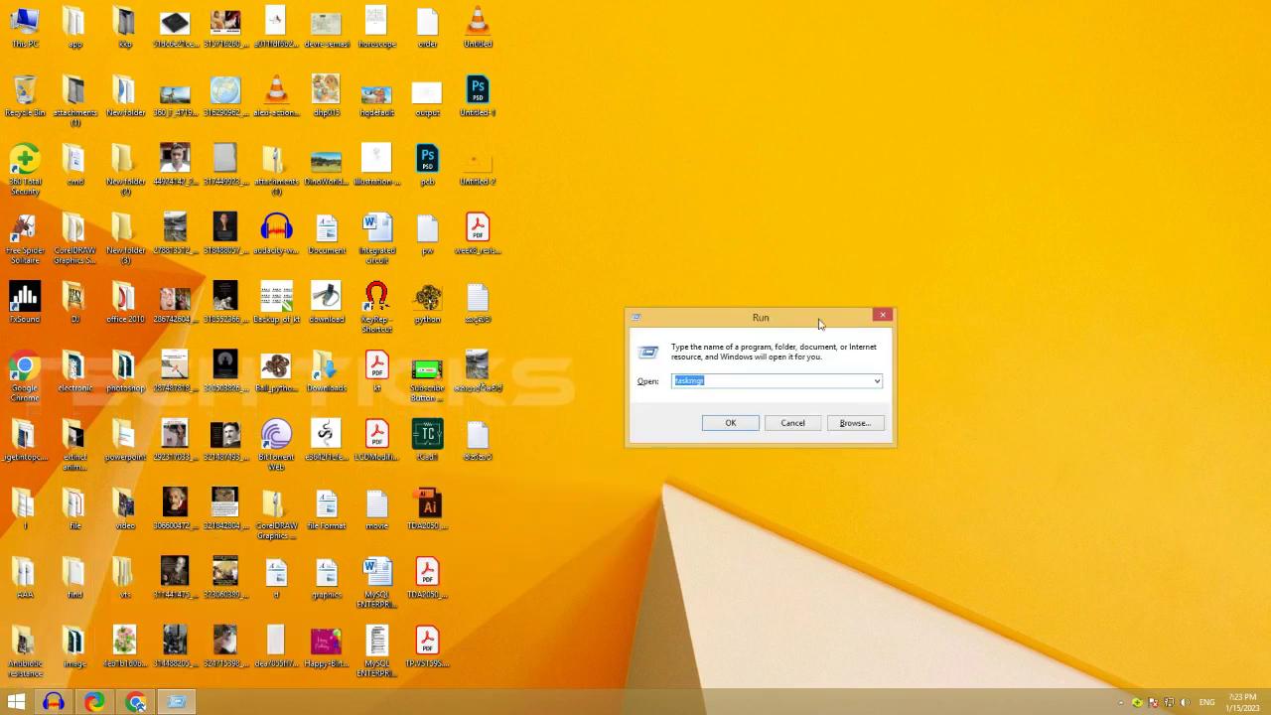
{"action": "type", "text": "c"}
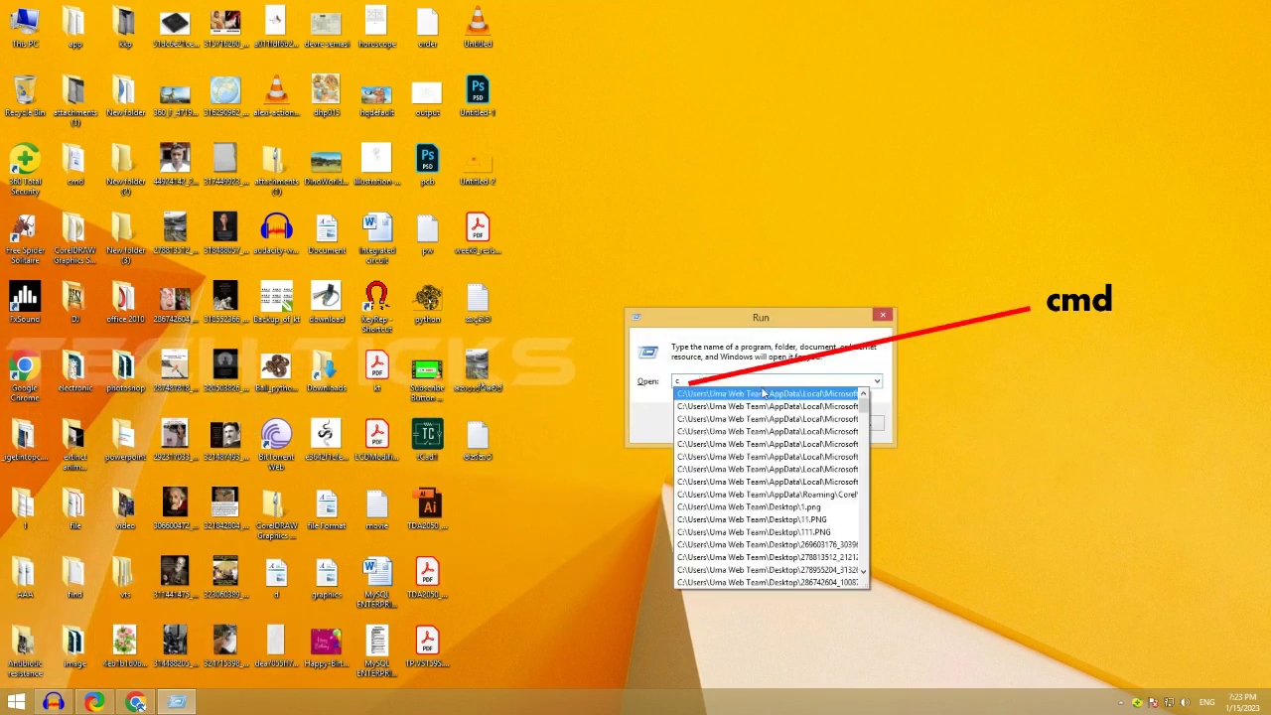
{"action": "type", "text": "md"}
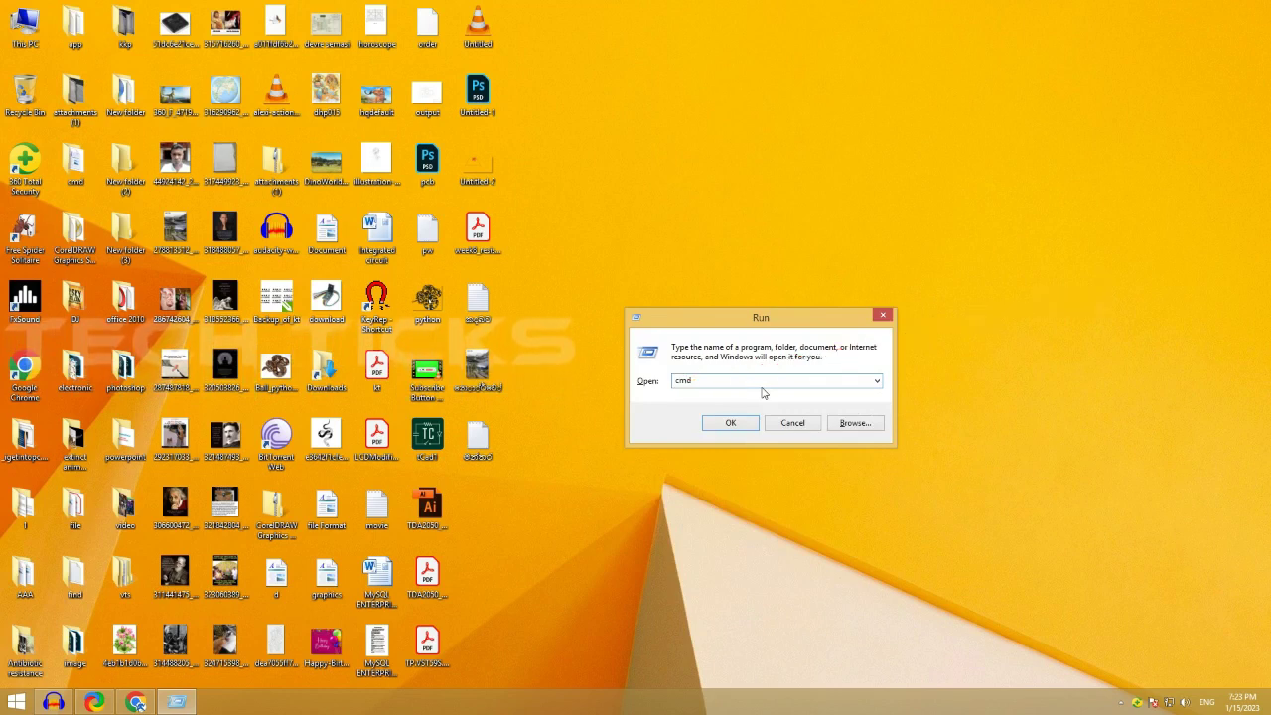
{"action": "key", "text": "Return"}
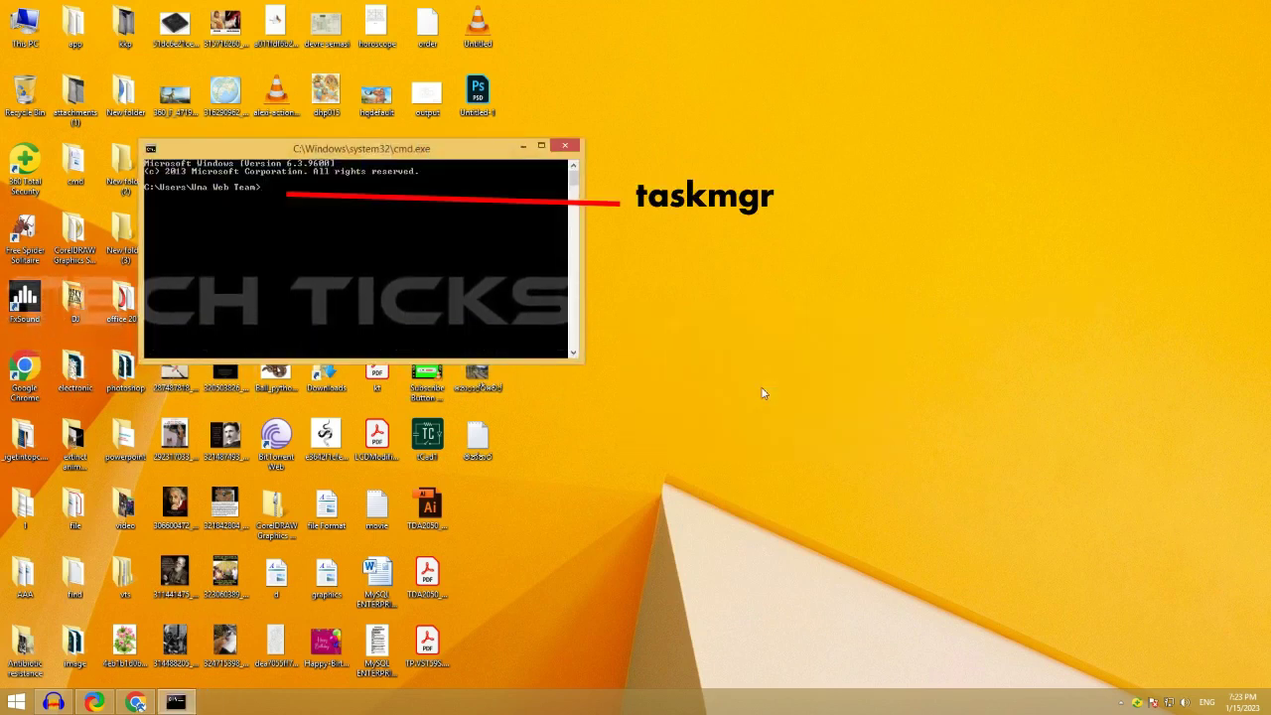
- Launch Task Manager with the taskmgr command in the Command Prompt, and close the Command Prompt window
{"action": "type", "text": "ta"}
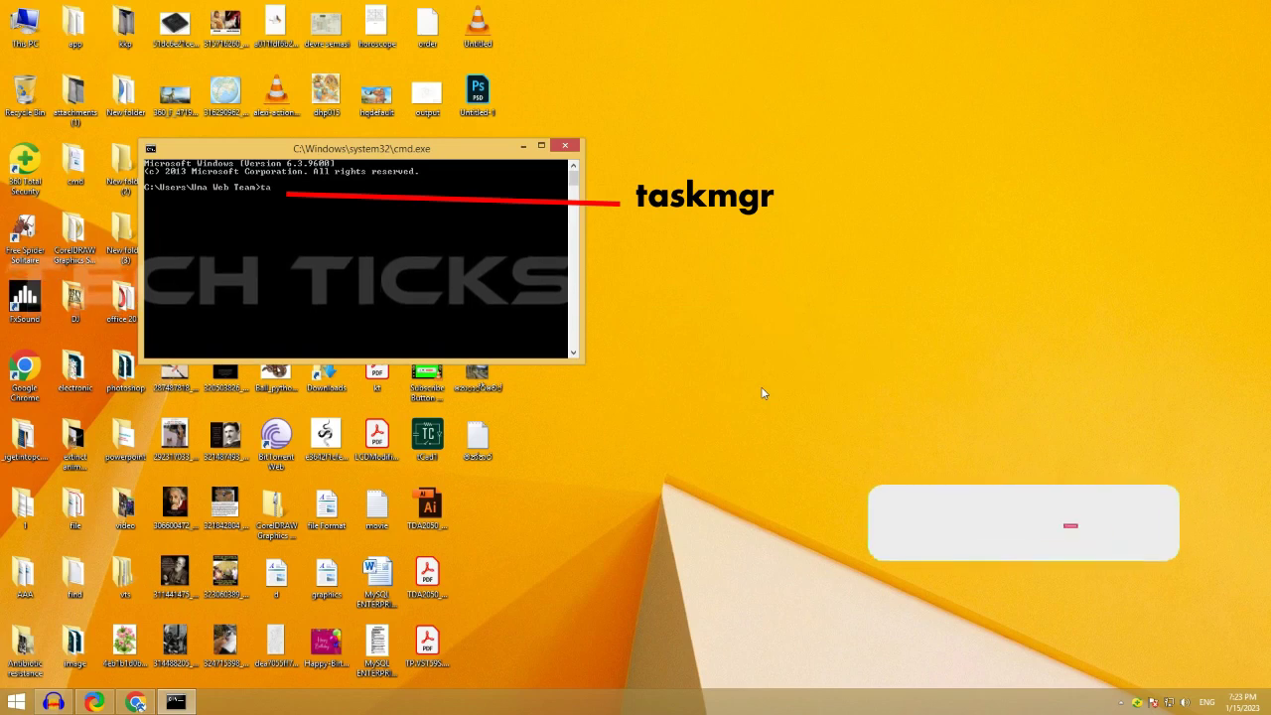
{"action": "type", "text": "sk"}
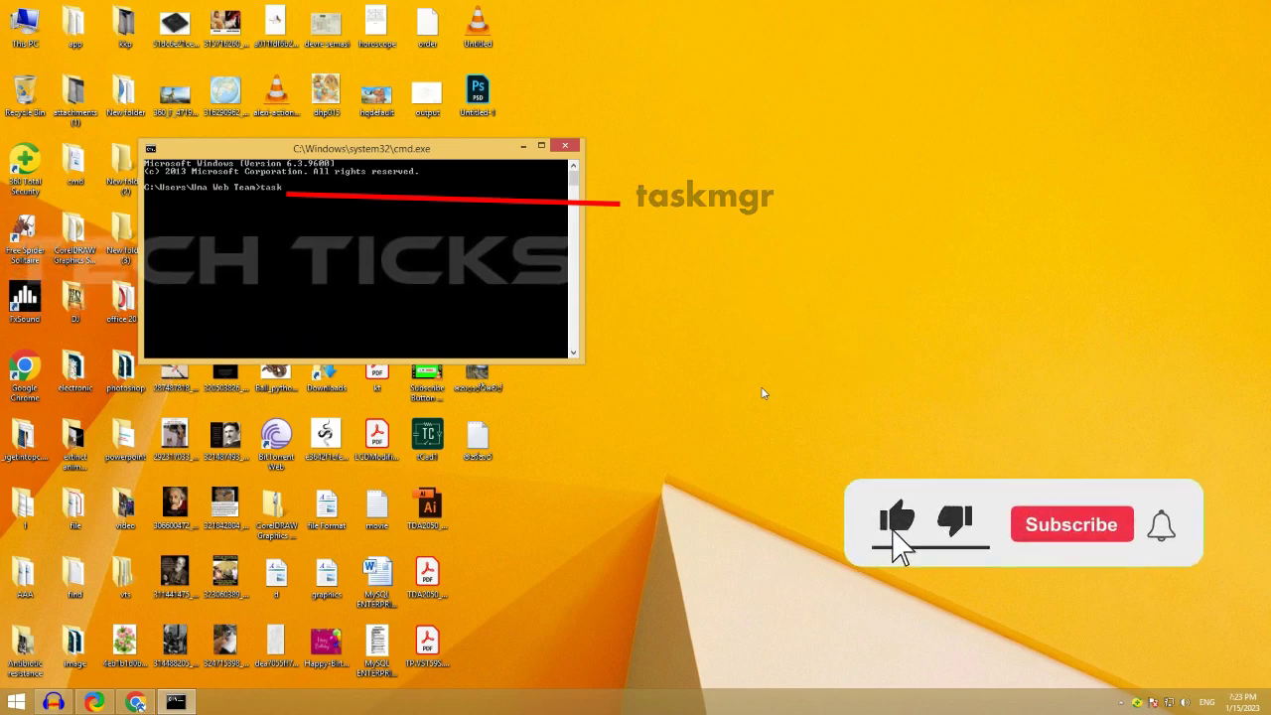
{"action": "type", "text": "mgr"}
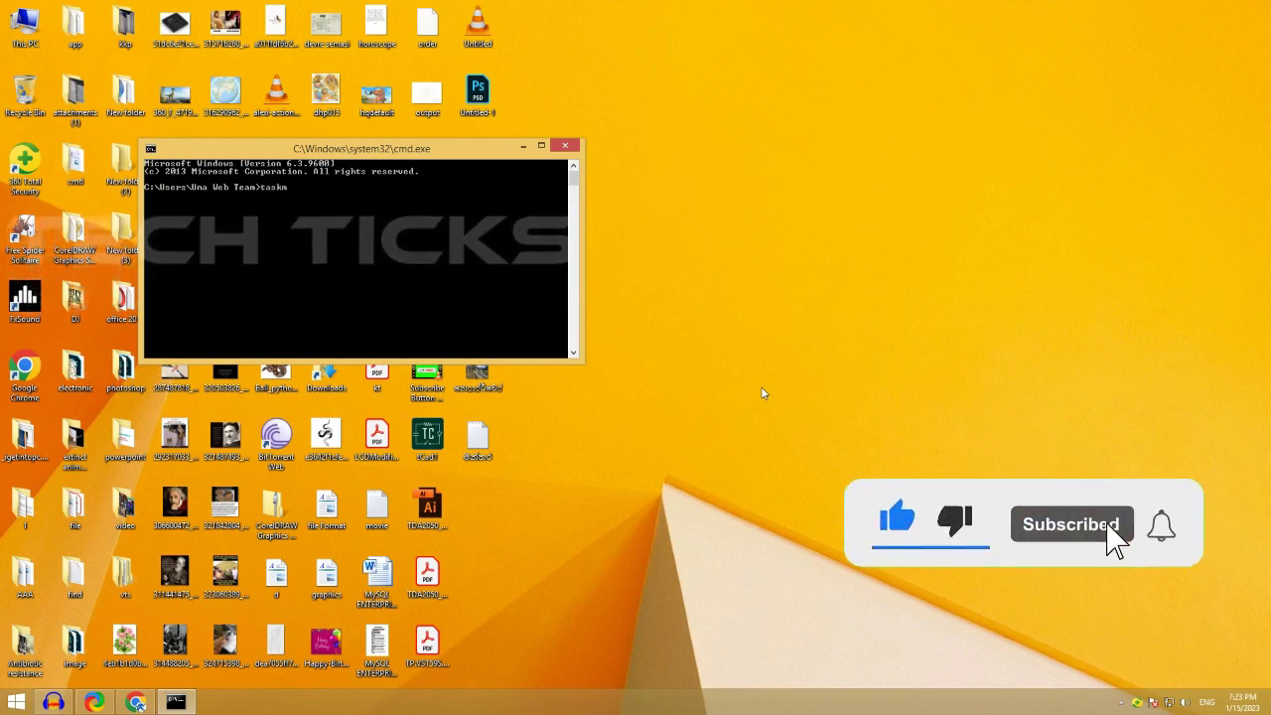
{"action": "key", "text": "Return"}
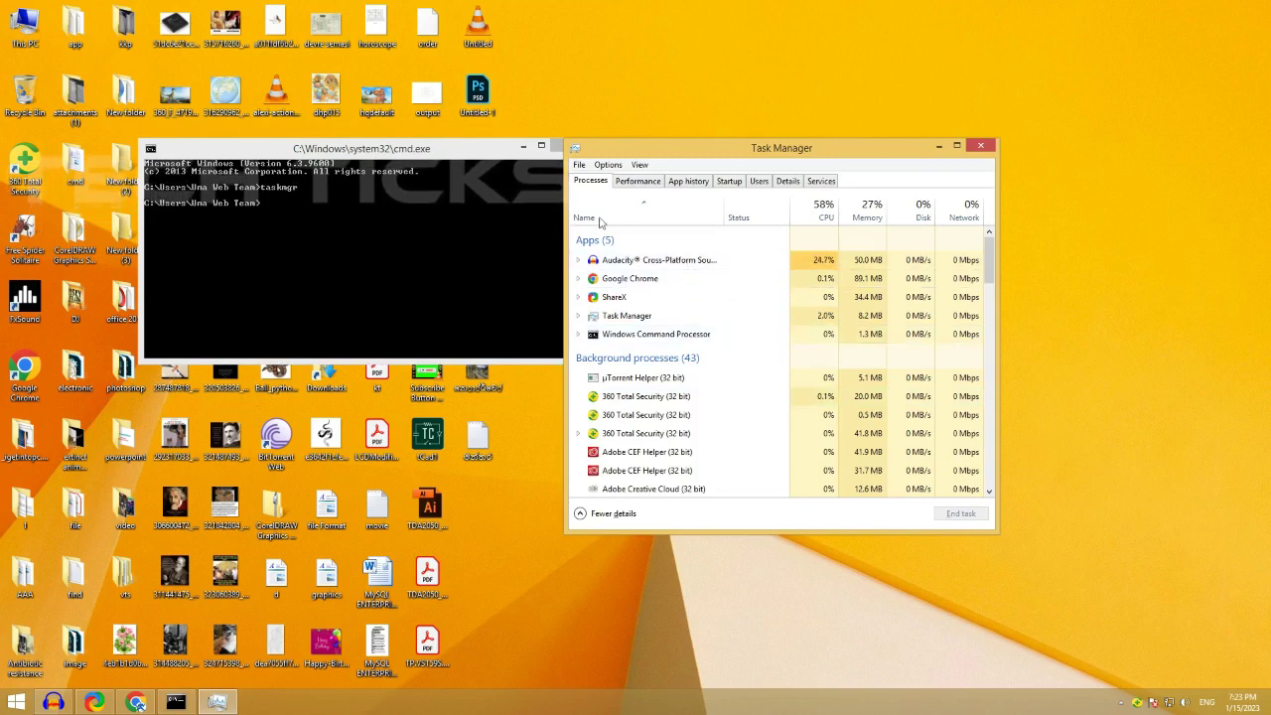
{"action": "left_click_drag", "start_coordinate": [470, 153], "coordinate": [444, 204]}
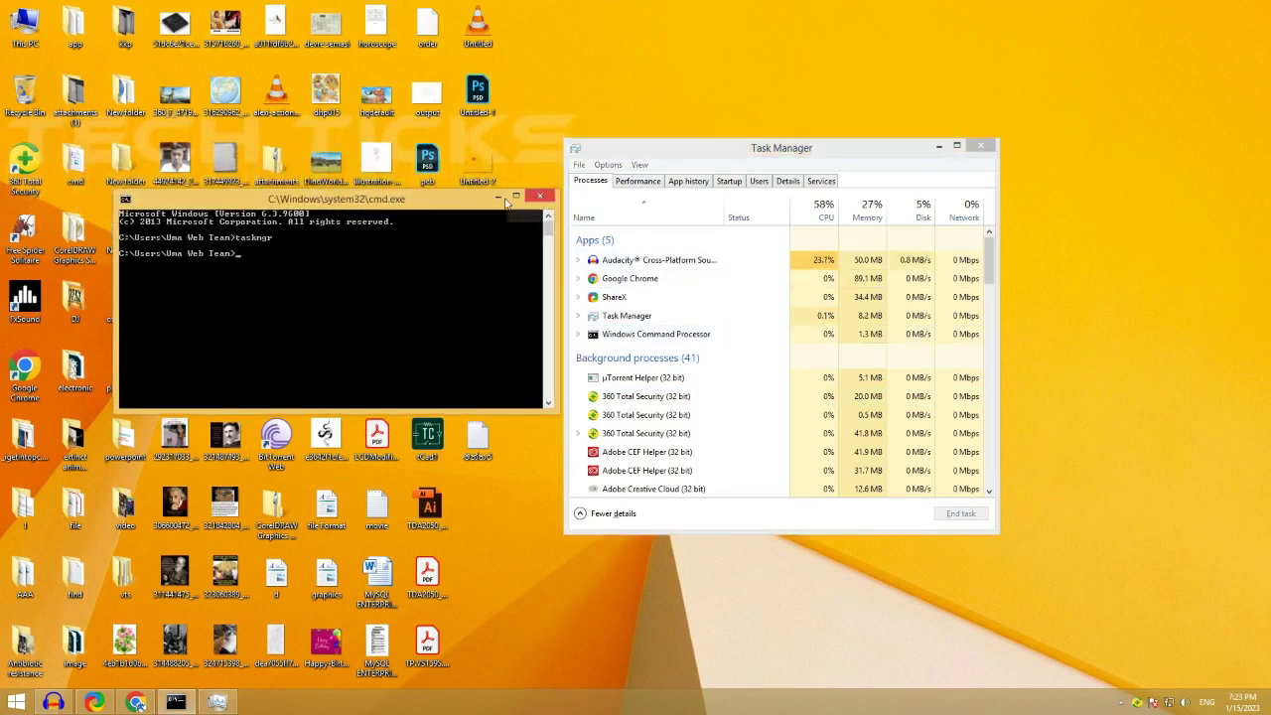
{"action": "left_click", "coordinate": [541, 198]}
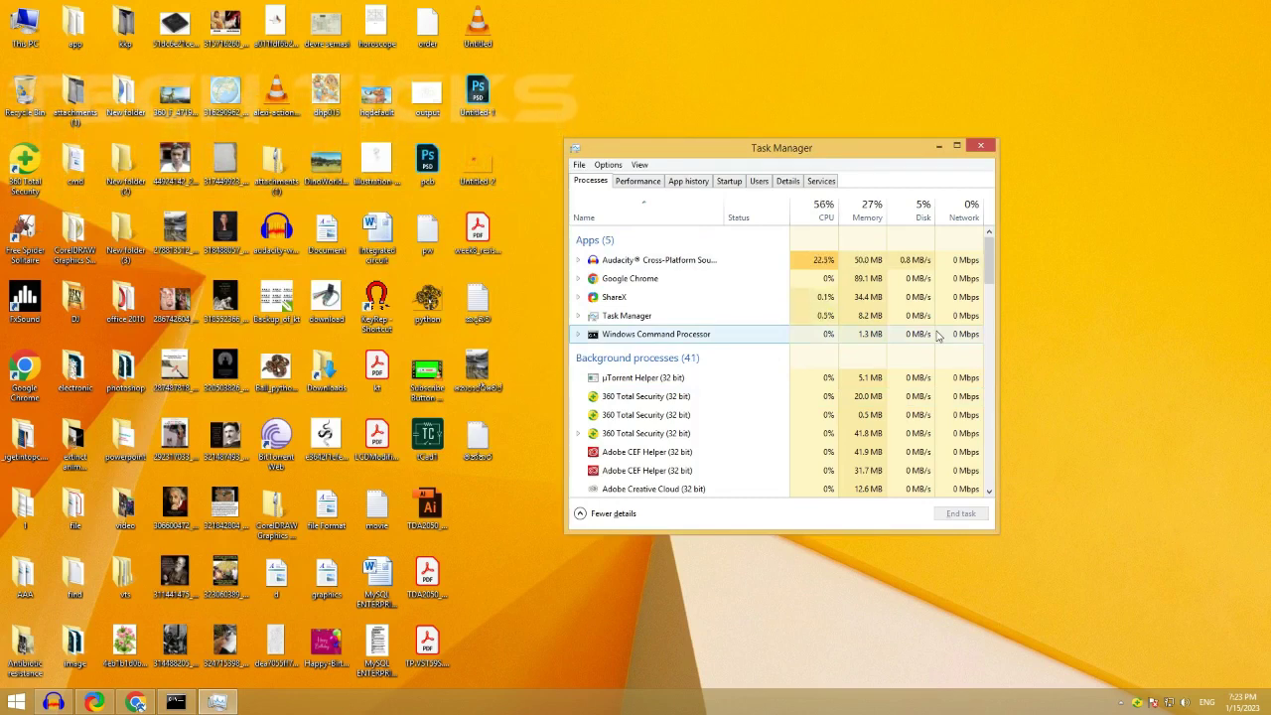
- Disable BitTorrent Web in Task Manager's list of startup programs
{"action": "left_click", "coordinate": [728, 182]}
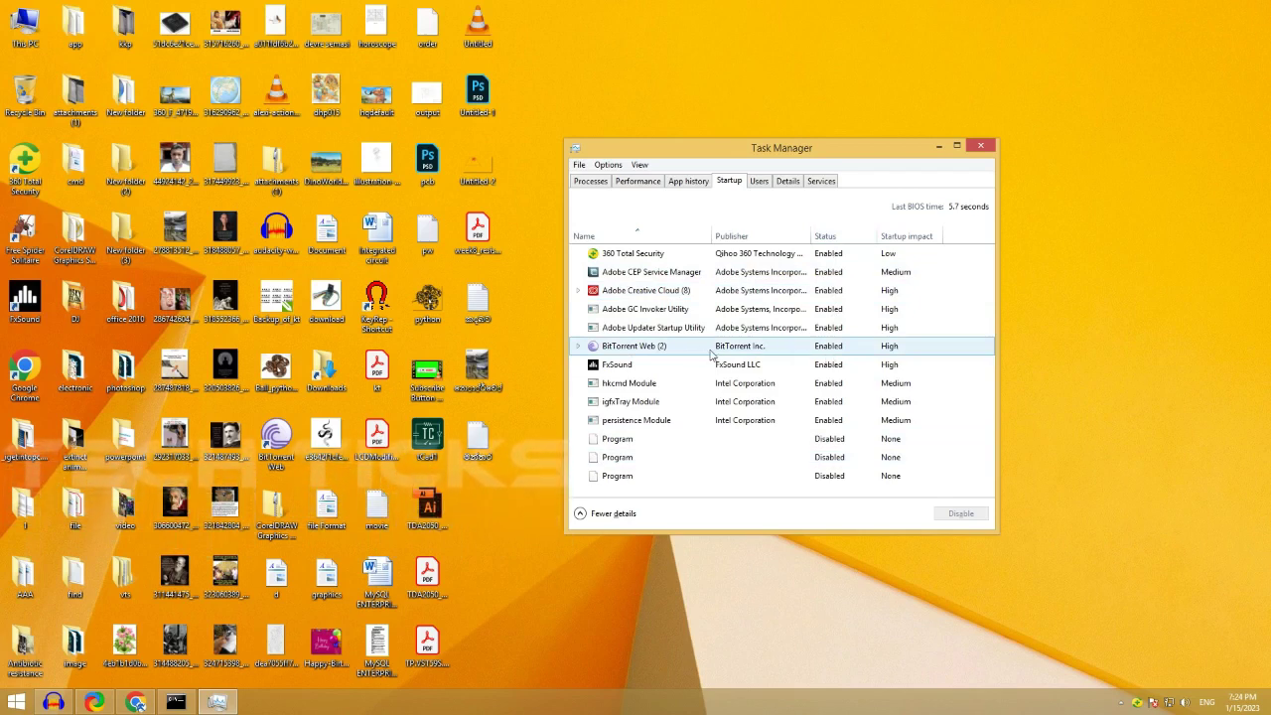
{"action": "left_click", "coordinate": [640, 347]}
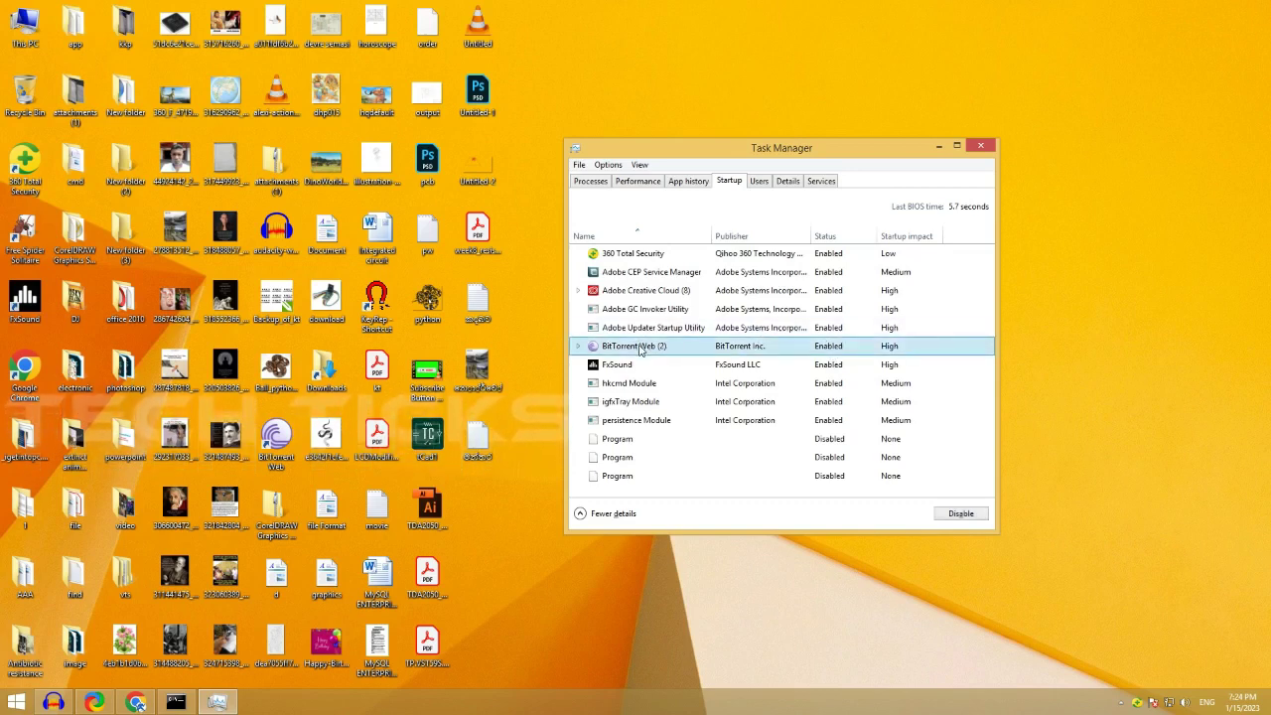
{"action": "left_click", "coordinate": [960, 513]}
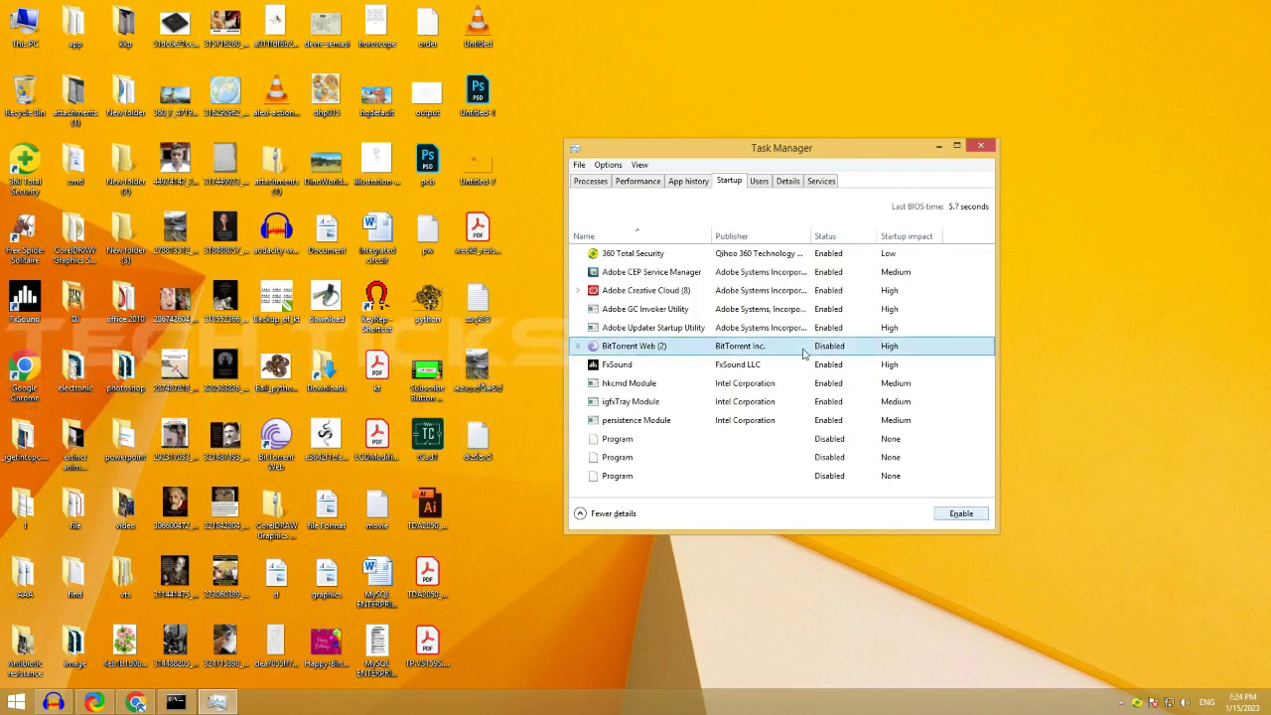
- Disable the Adobe Updater Startup Utility and Adobe GC Invoker Utility startup entries
{"action": "left_click", "coordinate": [629, 333]}
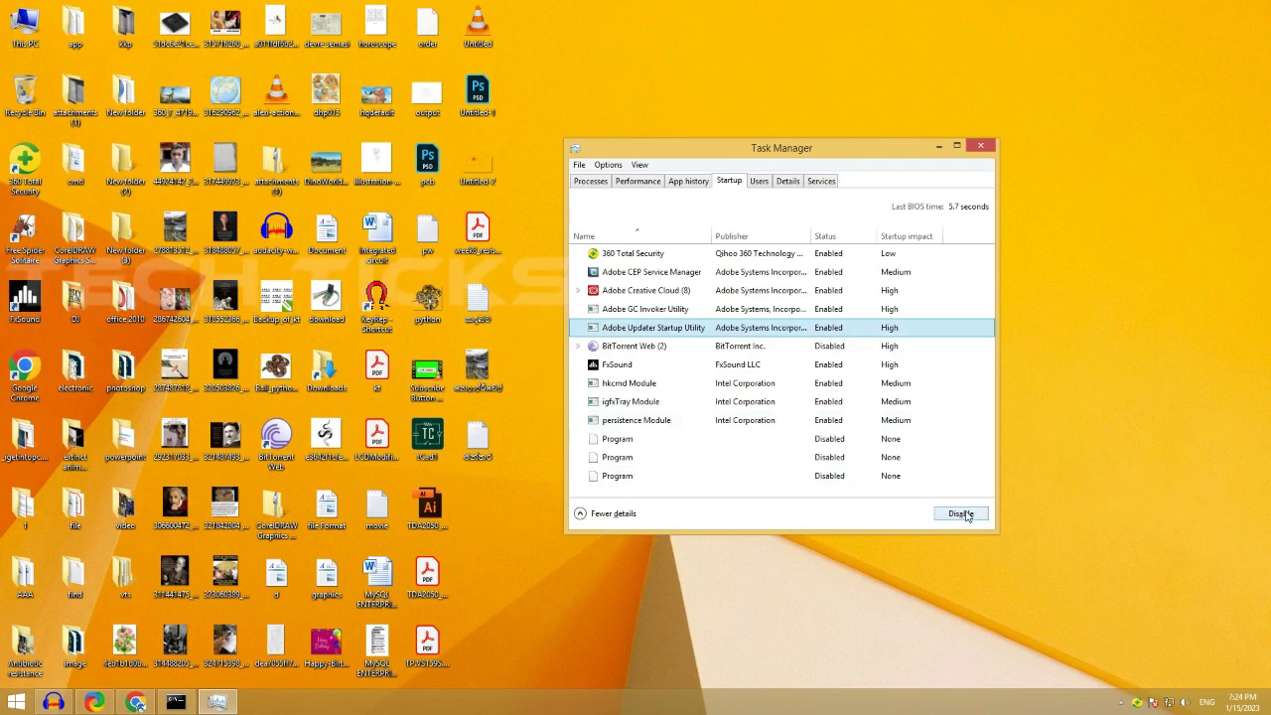
{"action": "left_click", "coordinate": [960, 513]}
{"action": "key", "text": "Up"}
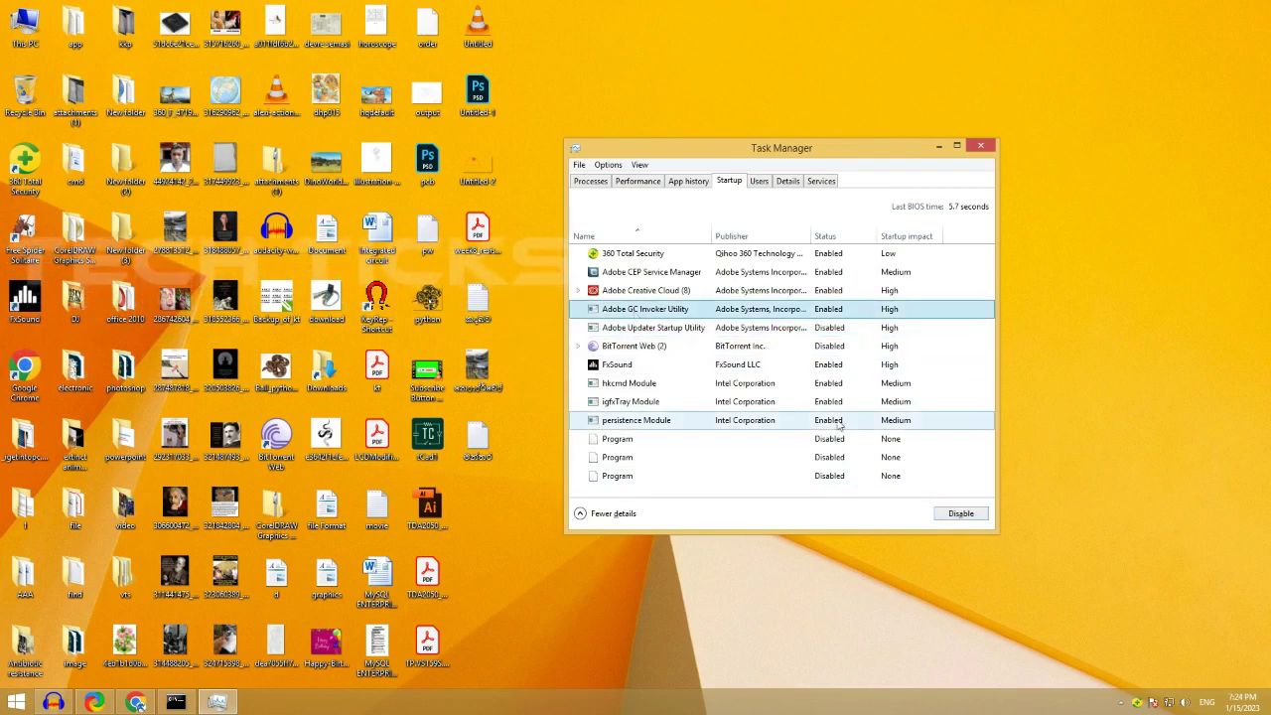
{"action": "left_click", "coordinate": [962, 523]}
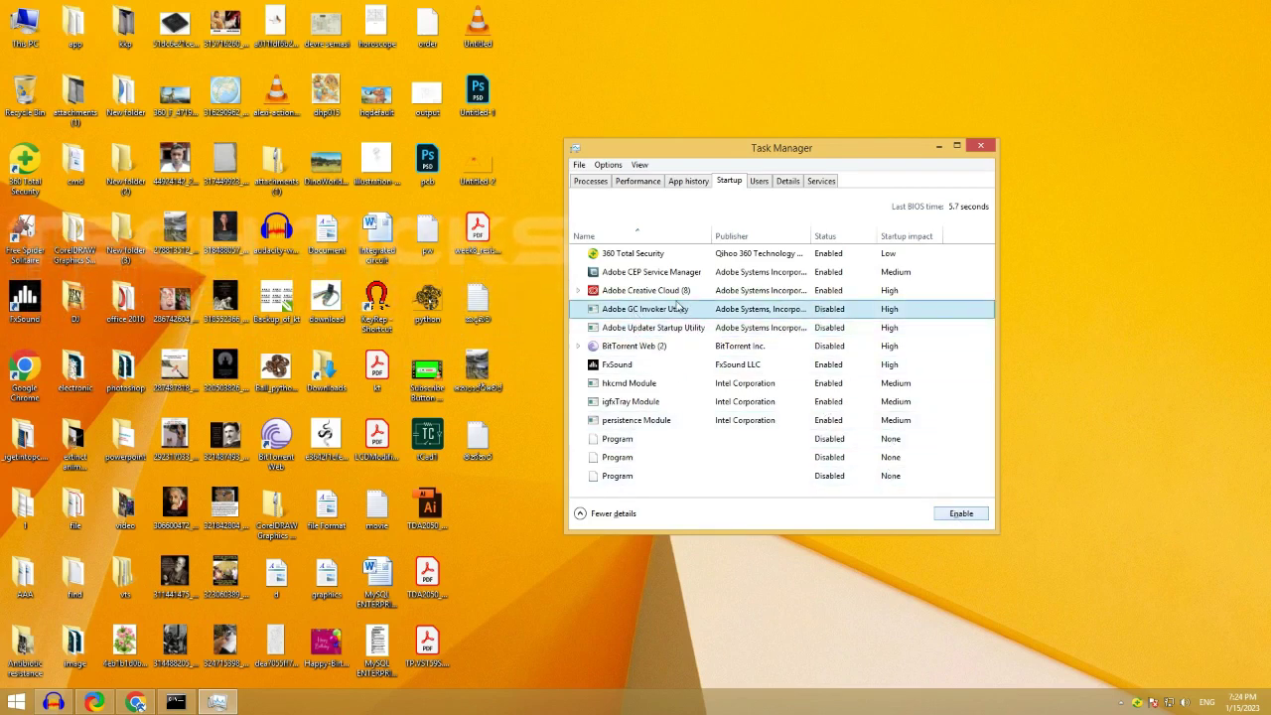
- Disable the Adobe Creative Cloud and Adobe CEP Service Manager startup entries
{"action": "left_click", "coordinate": [647, 297]}
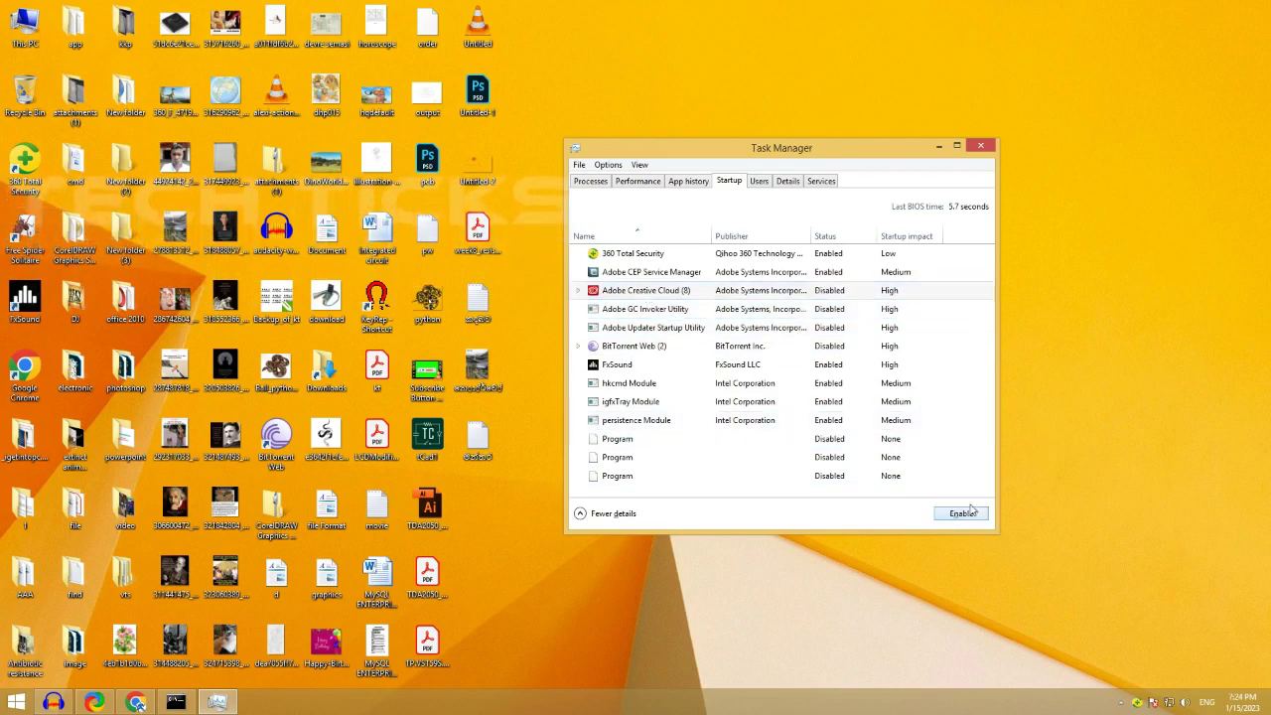
{"action": "left_click", "coordinate": [623, 279]}
{"action": "left_click", "coordinate": [626, 278]}
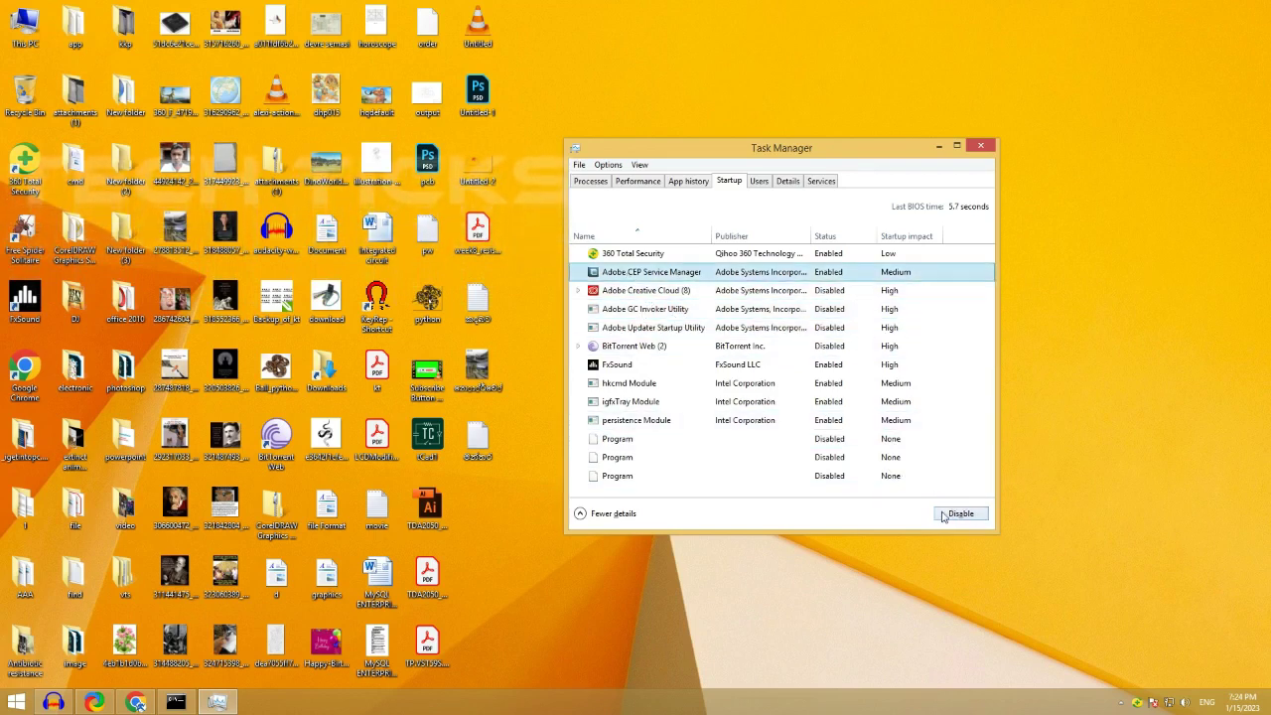
{"action": "left_click", "coordinate": [958, 515]}
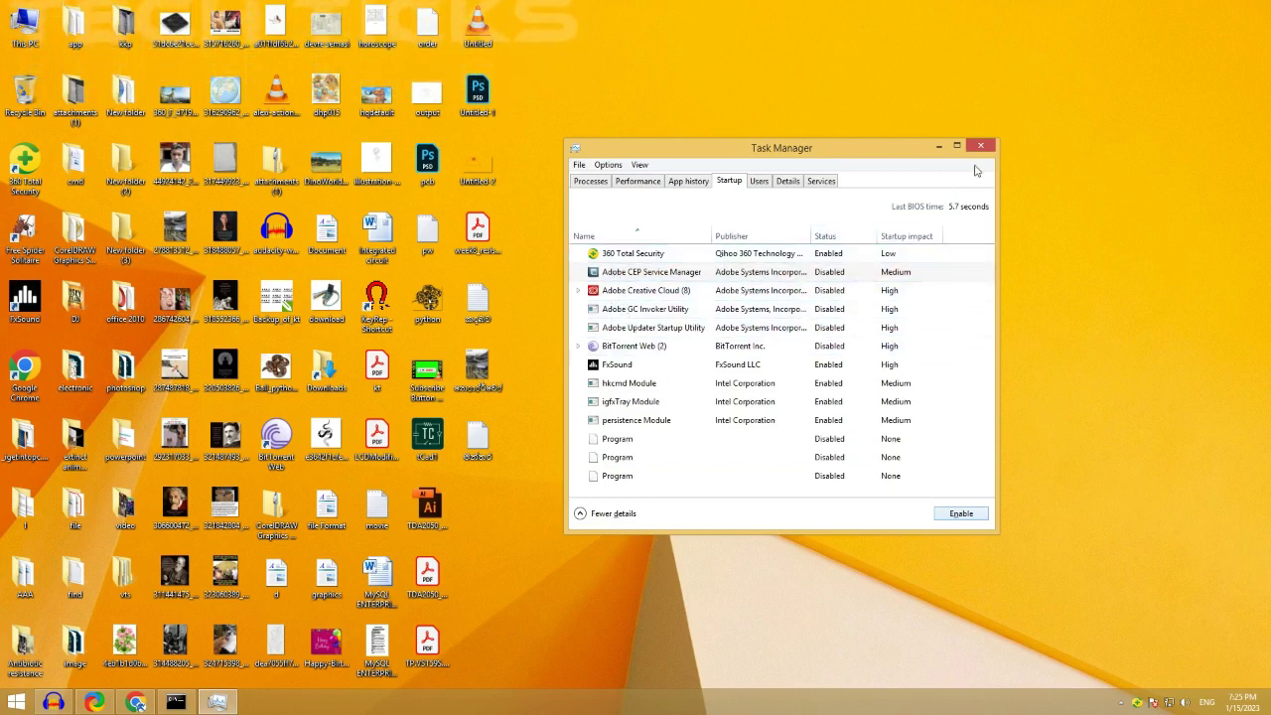
- Close Task Manager and show the hidden notification area icons
{"action": "left_click", "coordinate": [980, 147]}
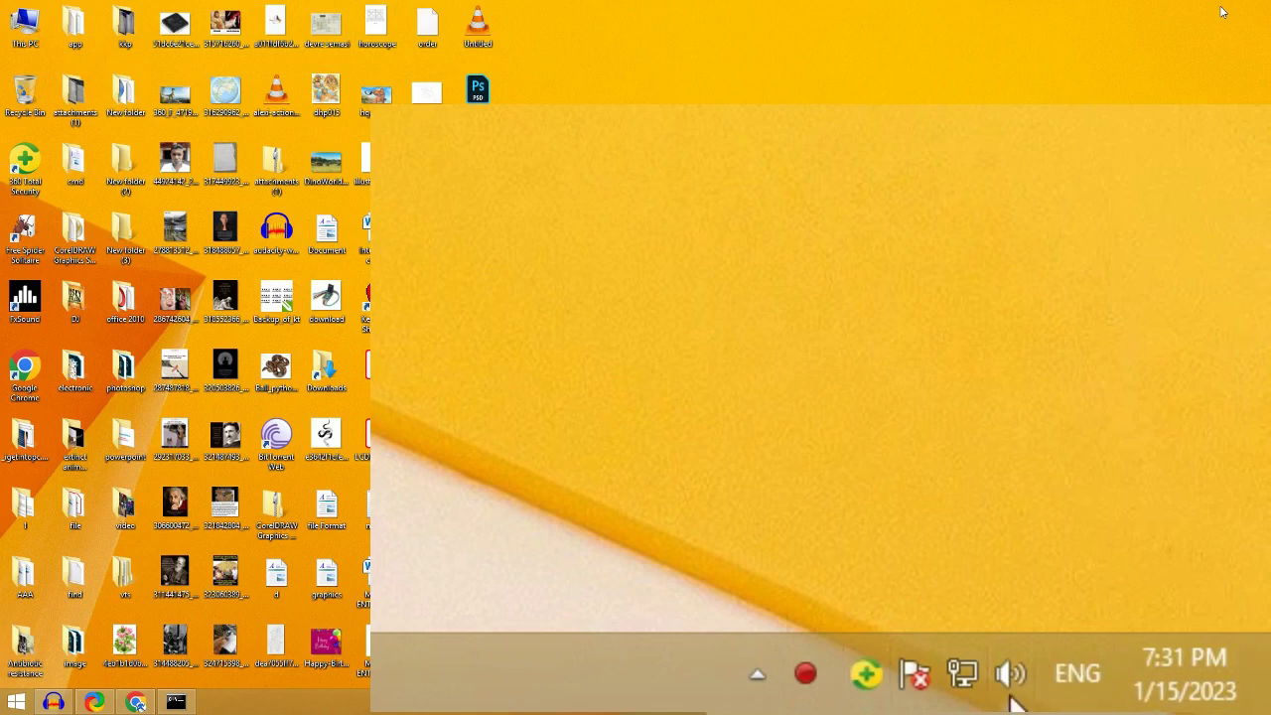
{"action": "left_click", "coordinate": [757, 673]}
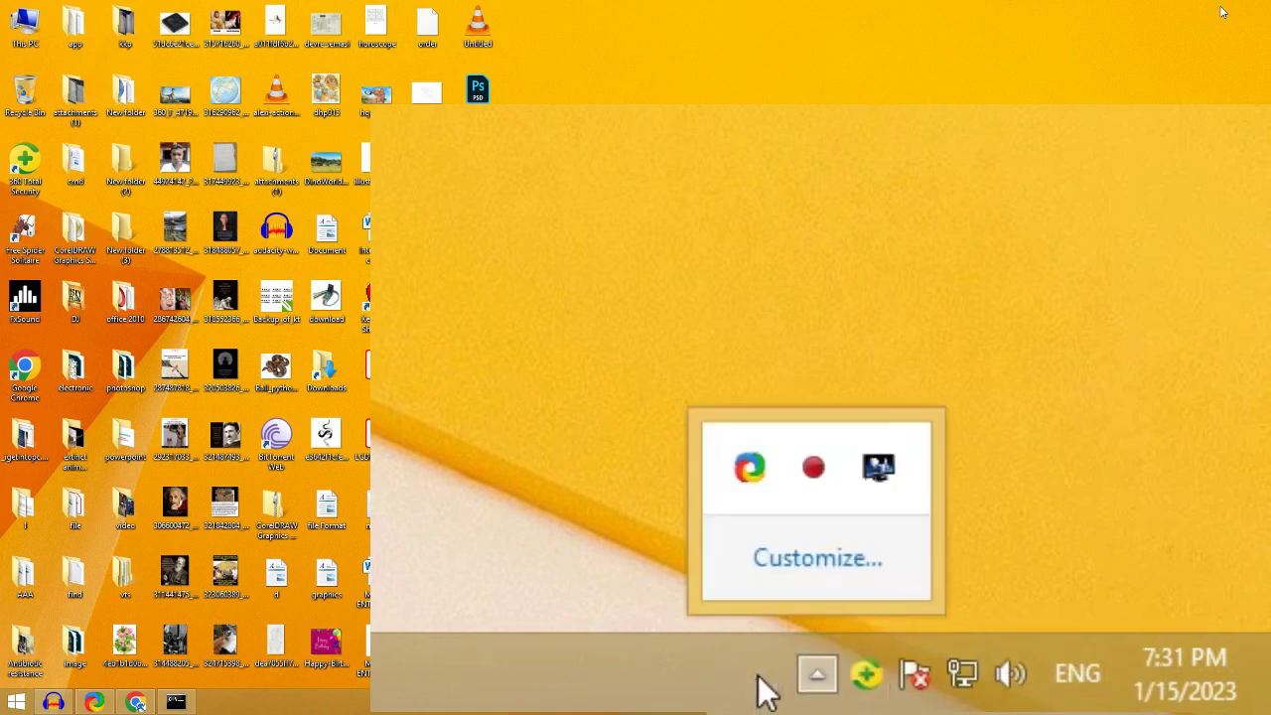